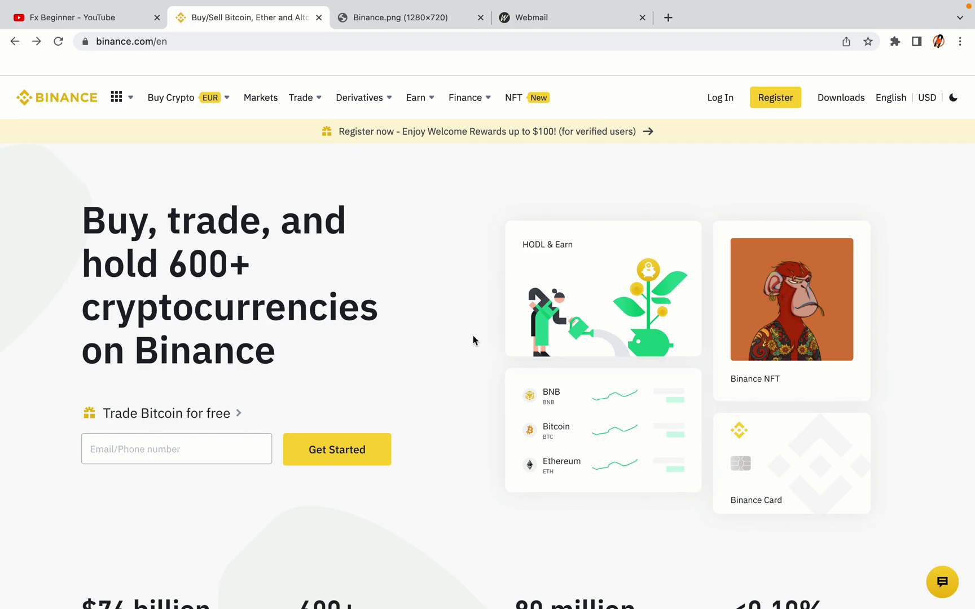
Look through the Binance homepage sections, from trading volume and popular cryptocurrencies to app downloads, security and help options
scroll(473, 338, down, 5)
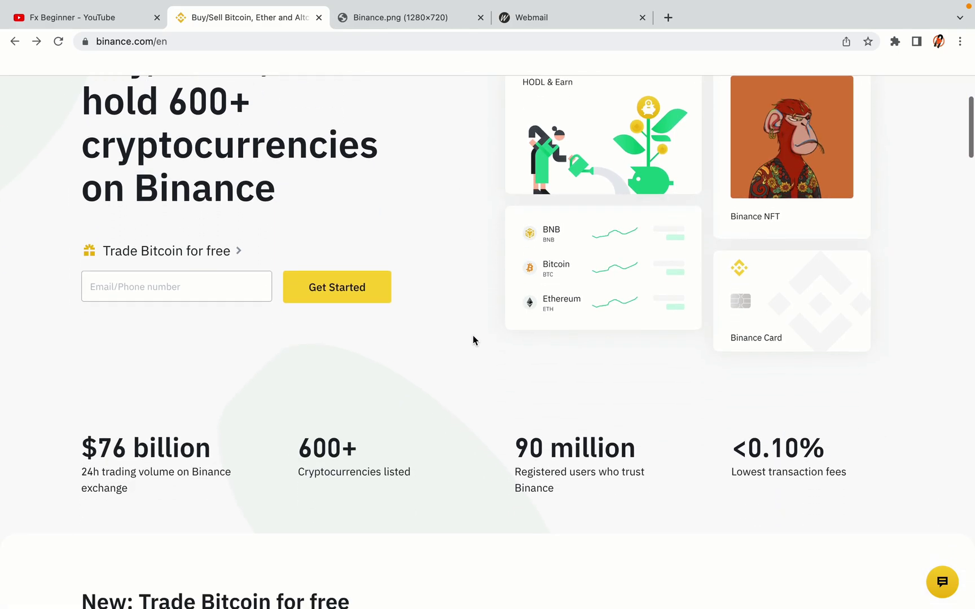
scroll(473, 340, down, 5)
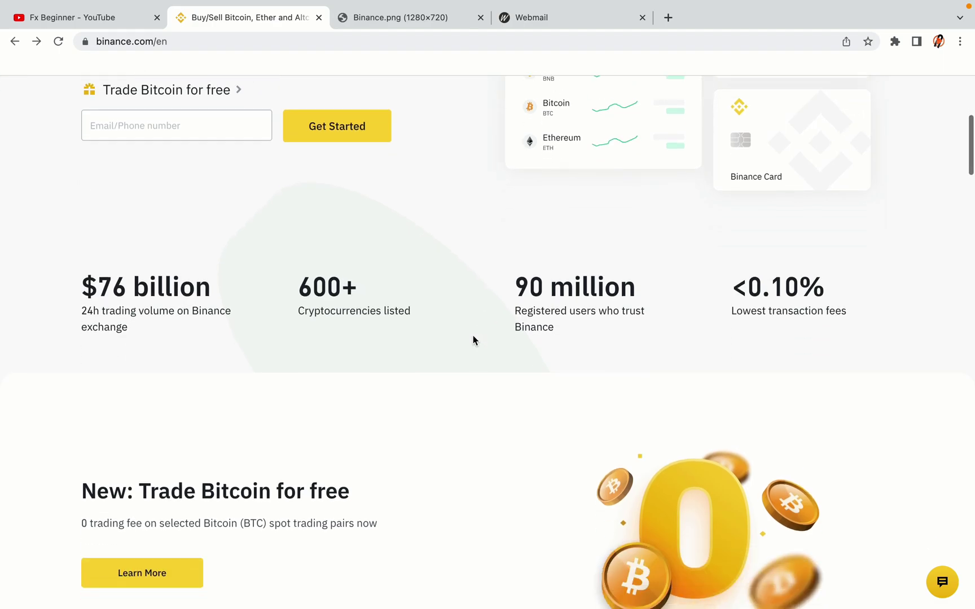
scroll(472, 340, down, 1)
scroll(472, 340, up, 4)
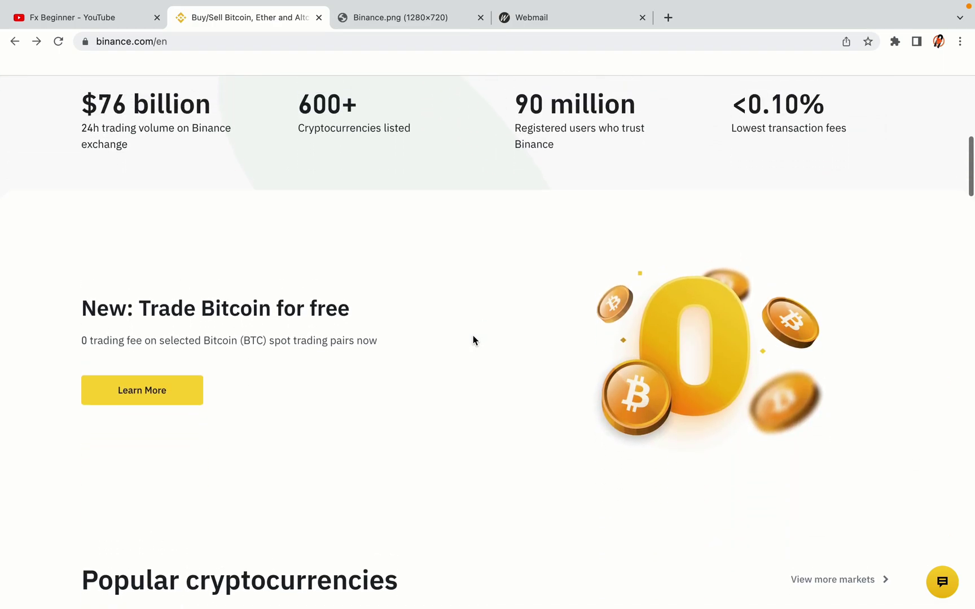
scroll(472, 340, down, 8)
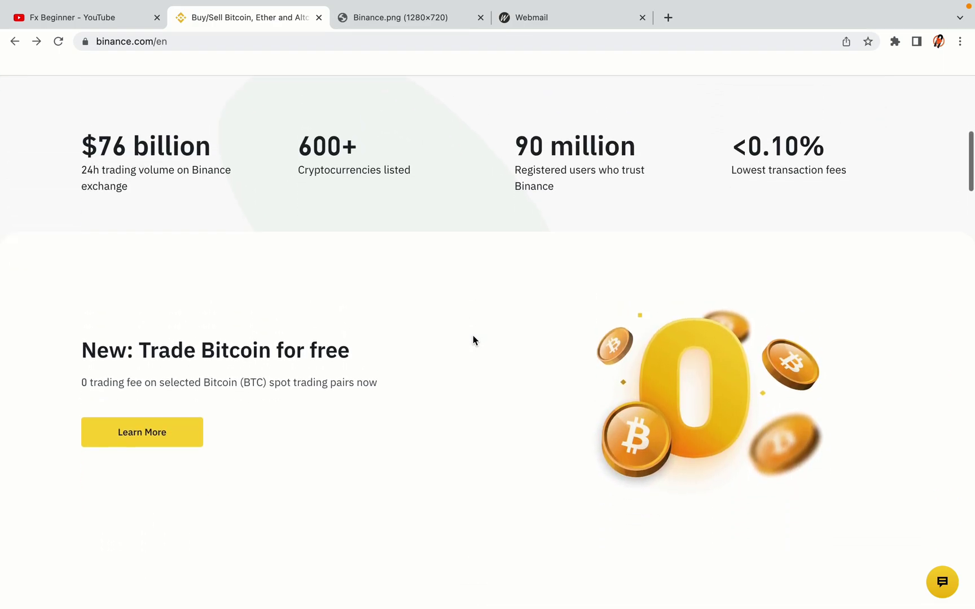
scroll(473, 340, down, 2)
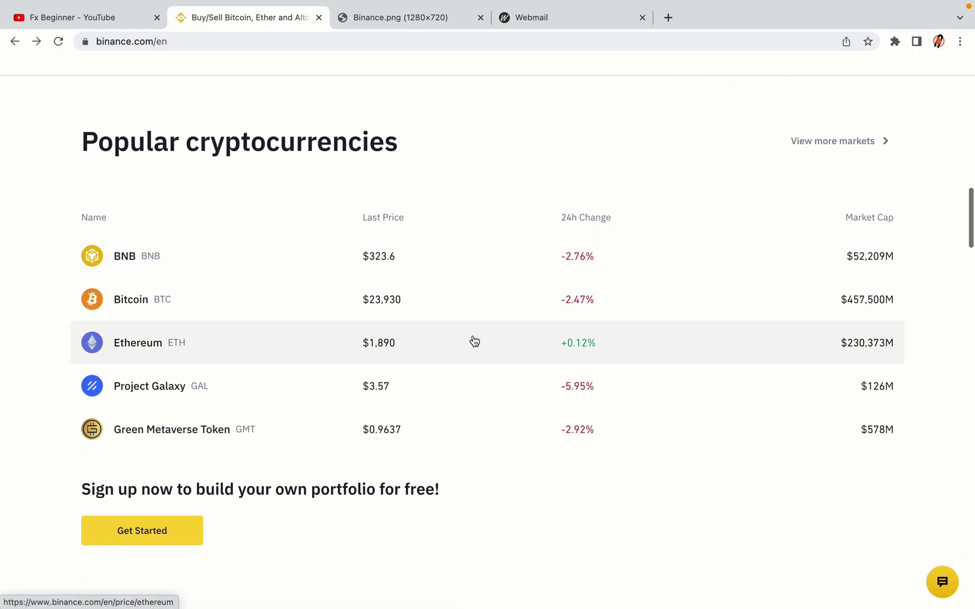
scroll(474, 341, down, 9)
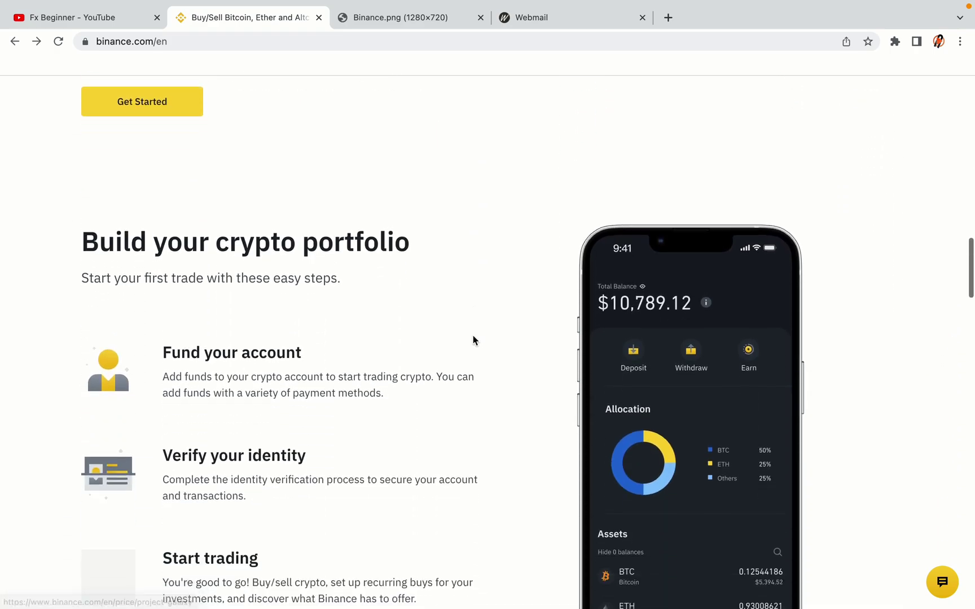
scroll(473, 340, down, 1)
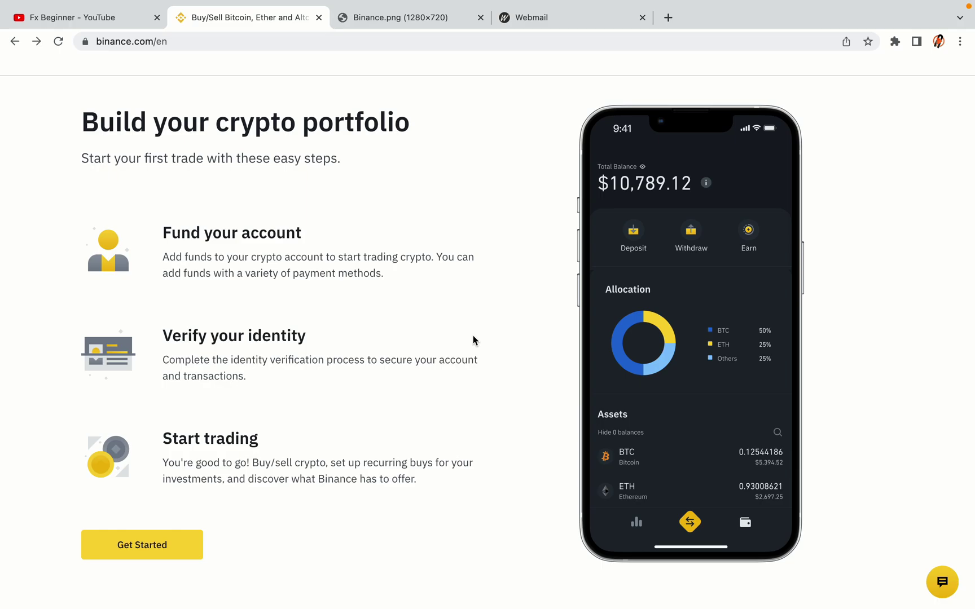
scroll(473, 336, down, 9)
scroll(474, 341, down, 9)
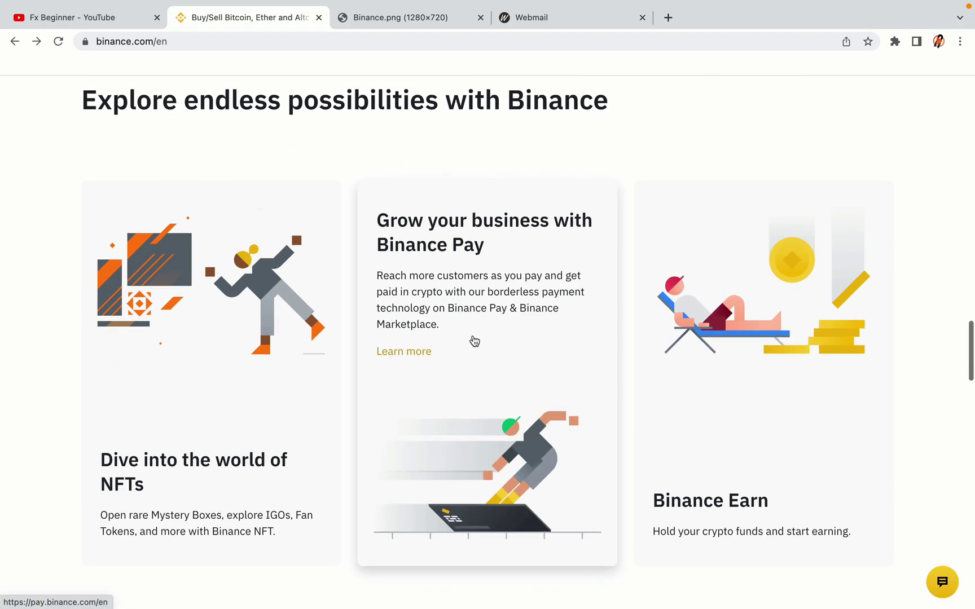
scroll(473, 340, down, 2)
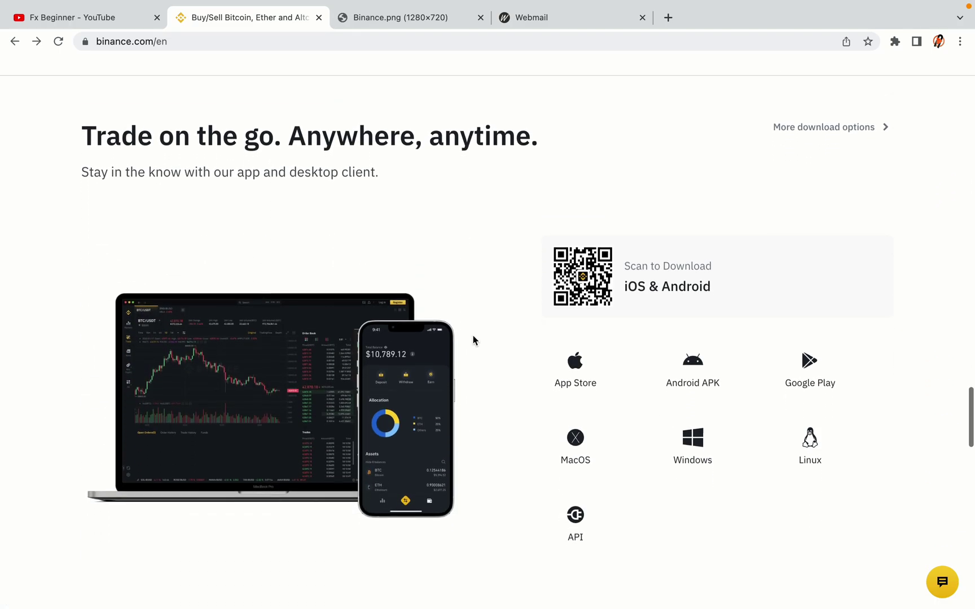
scroll(473, 340, down, 8)
scroll(474, 340, down, 2)
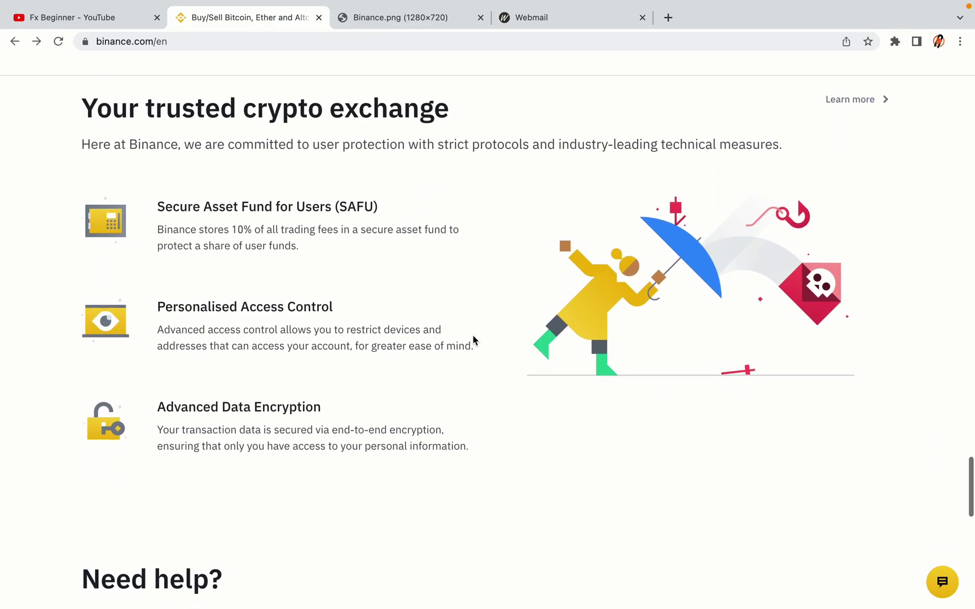
scroll(472, 335, down, 7)
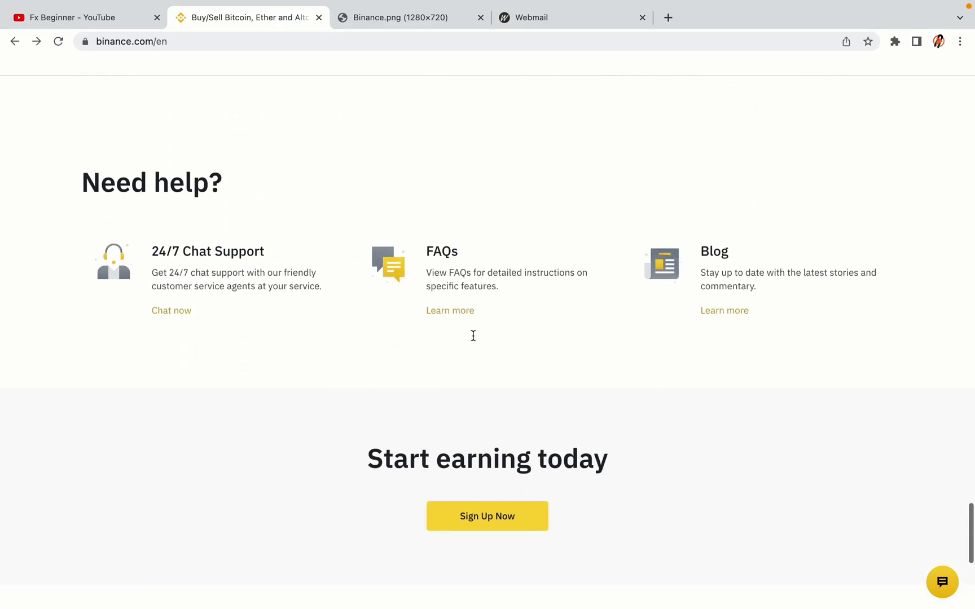
scroll(473, 339, up, 4)
scroll(473, 339, up, 20)
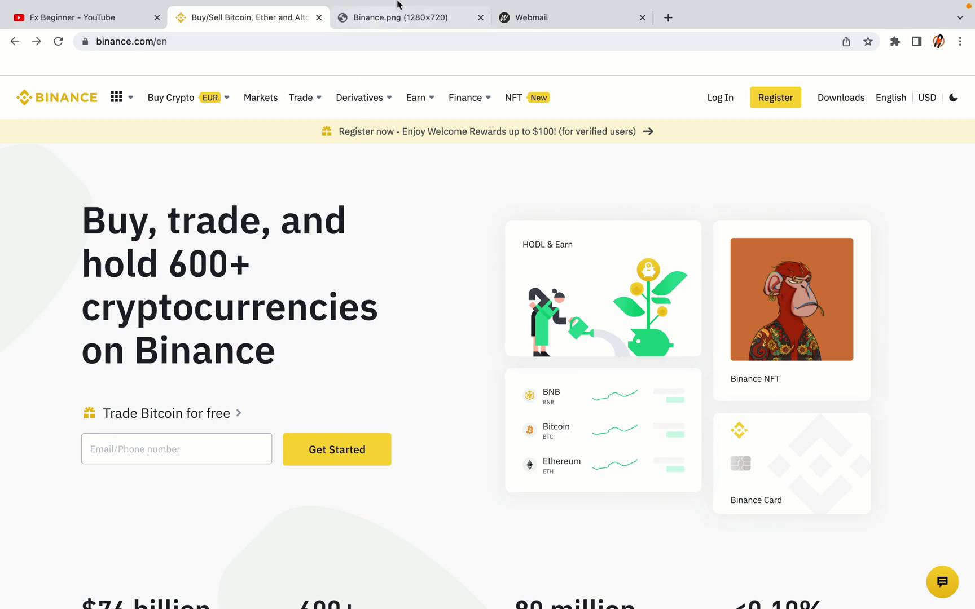
click(408, 18)
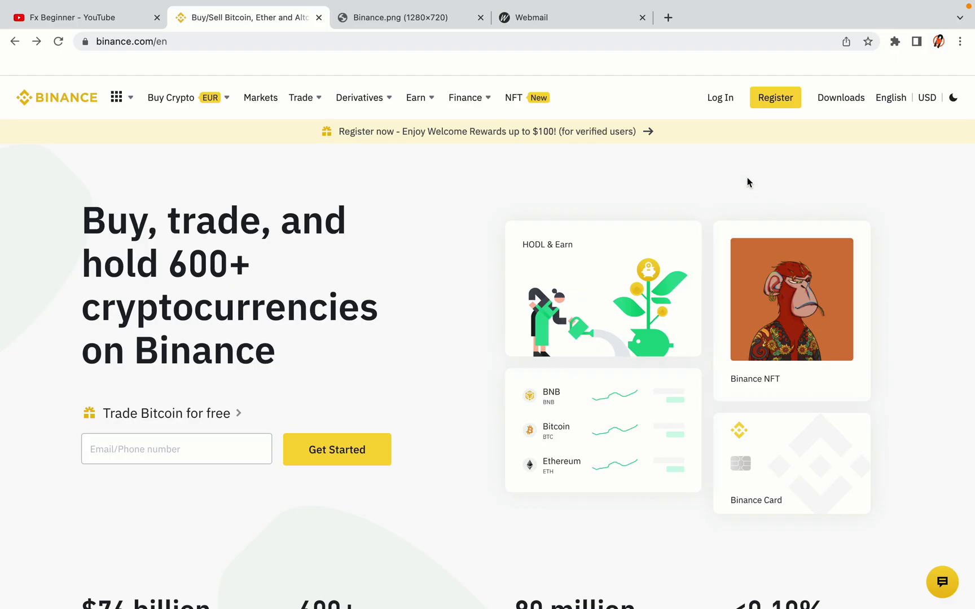
Register a personal account by email, entering the email address and account password and agreeing to the Terms of Service and Privacy Policy
click(784, 105)
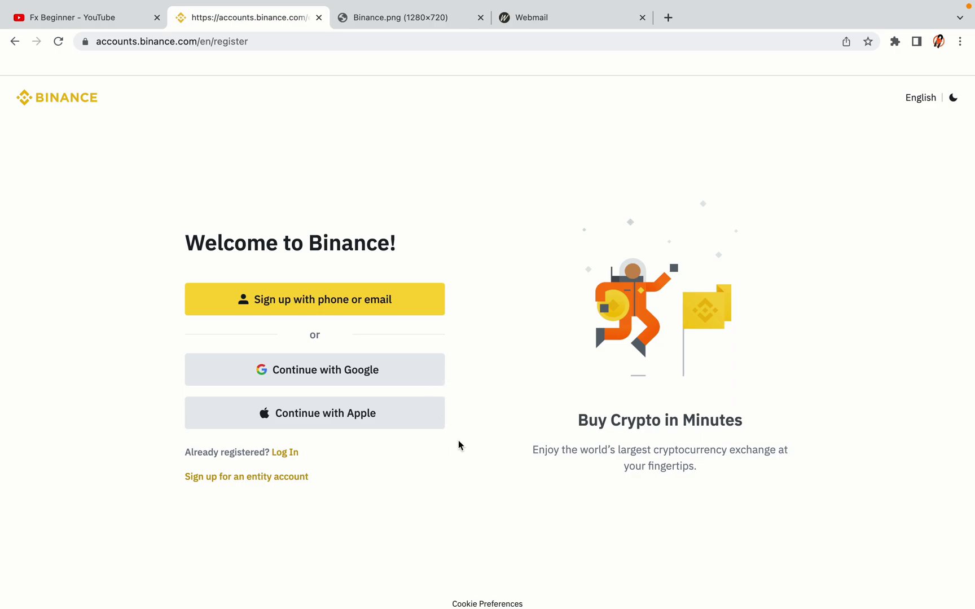
click(401, 309)
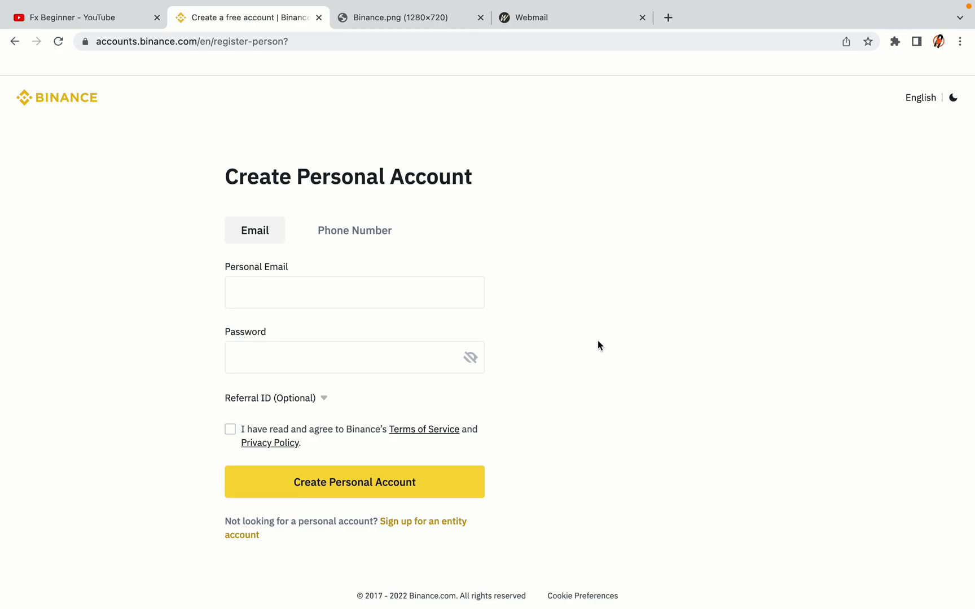
click(450, 352)
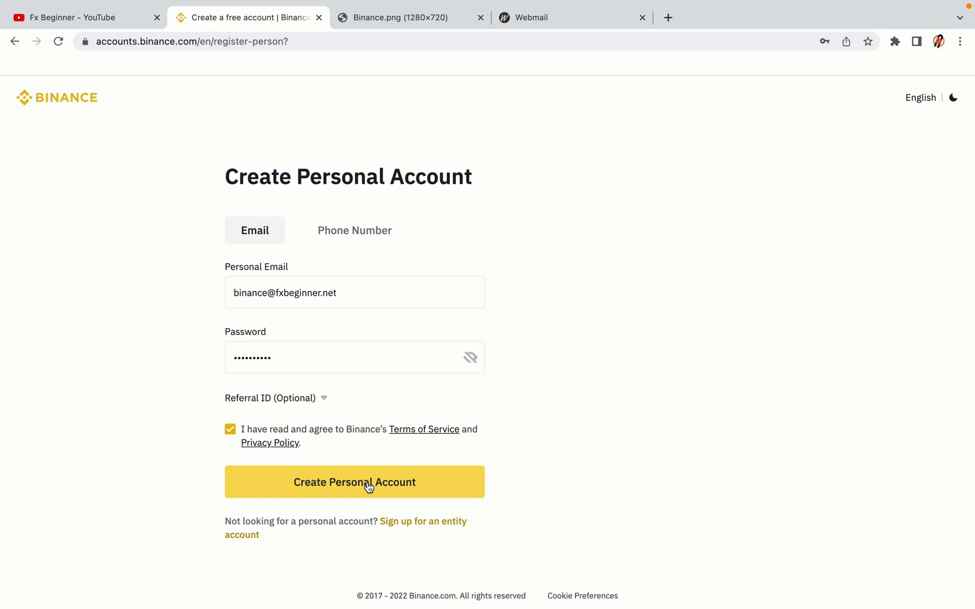
click(372, 489)
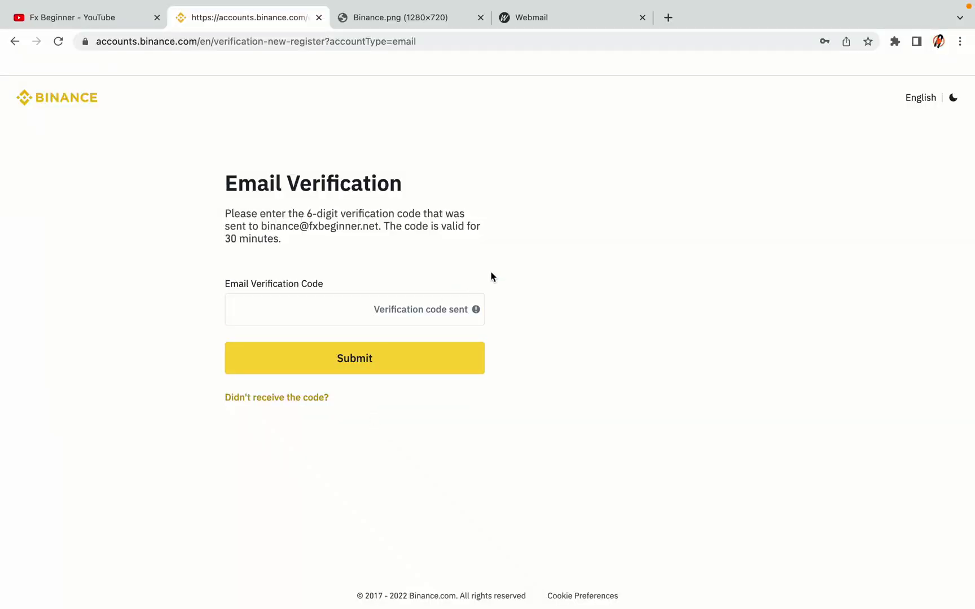
Switch to Webmail and open the Binance registration confirmation message at its account activation code
drag(555, 18, 393, 18)
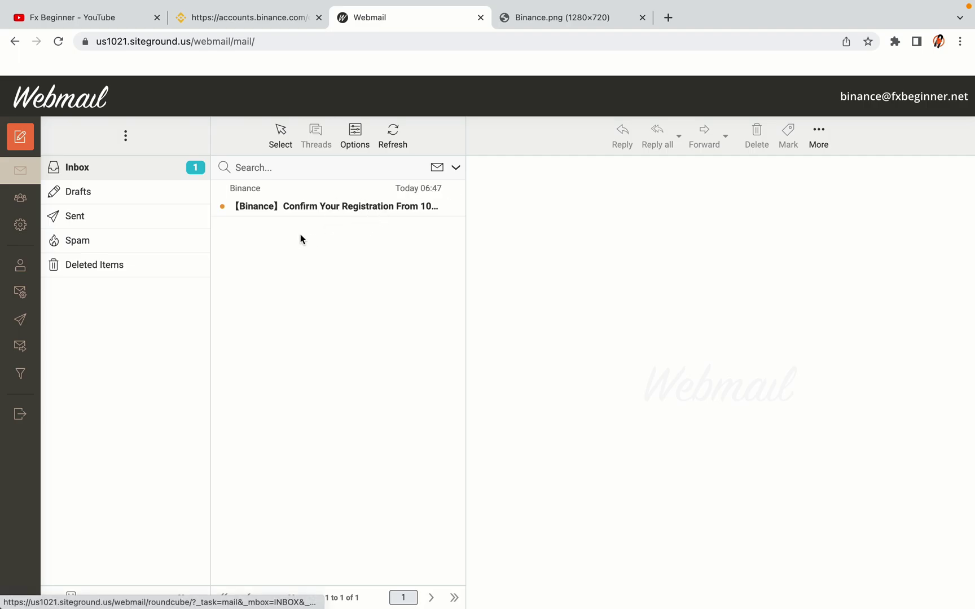
click(342, 206)
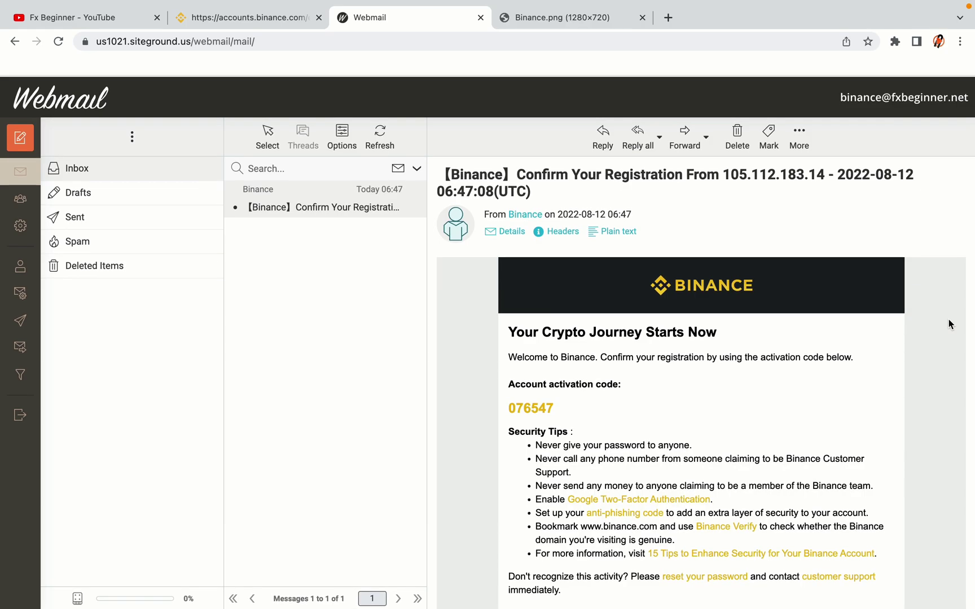
scroll(732, 326, down, 1)
scroll(731, 325, down, 3)
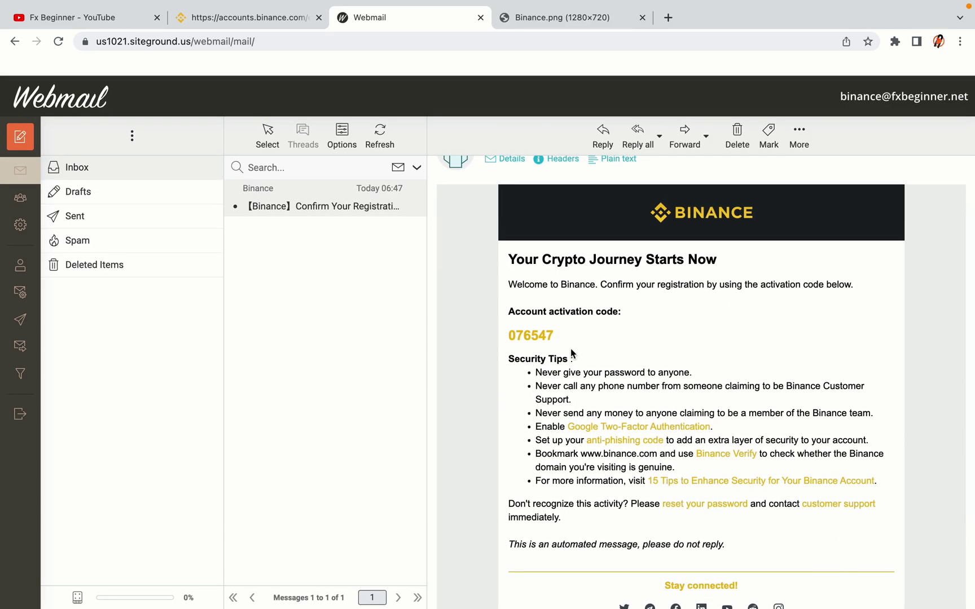
Copy the account activation code from the Binance confirmation message
drag(509, 337, 554, 335)
click(558, 336)
drag(510, 336, 553, 335)
right_click(542, 336)
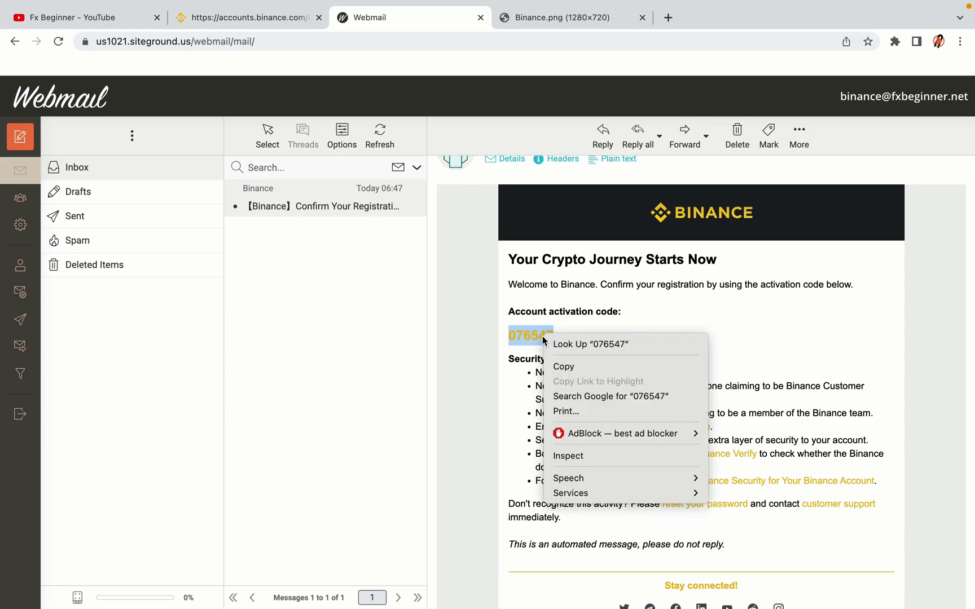
click(559, 366)
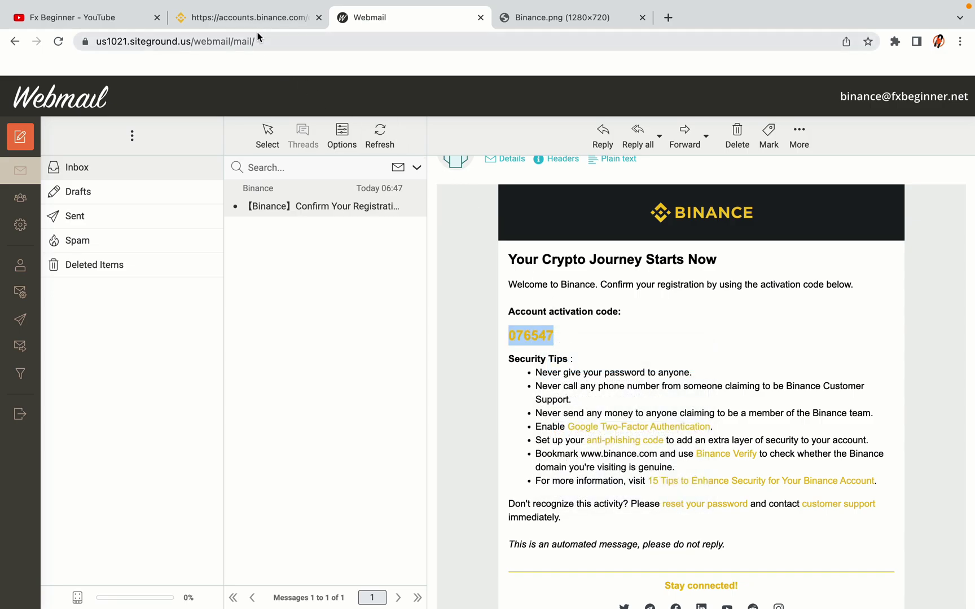
Return to Binance, paste the copied code as the email verification code and submit it
click(254, 17)
click(274, 309)
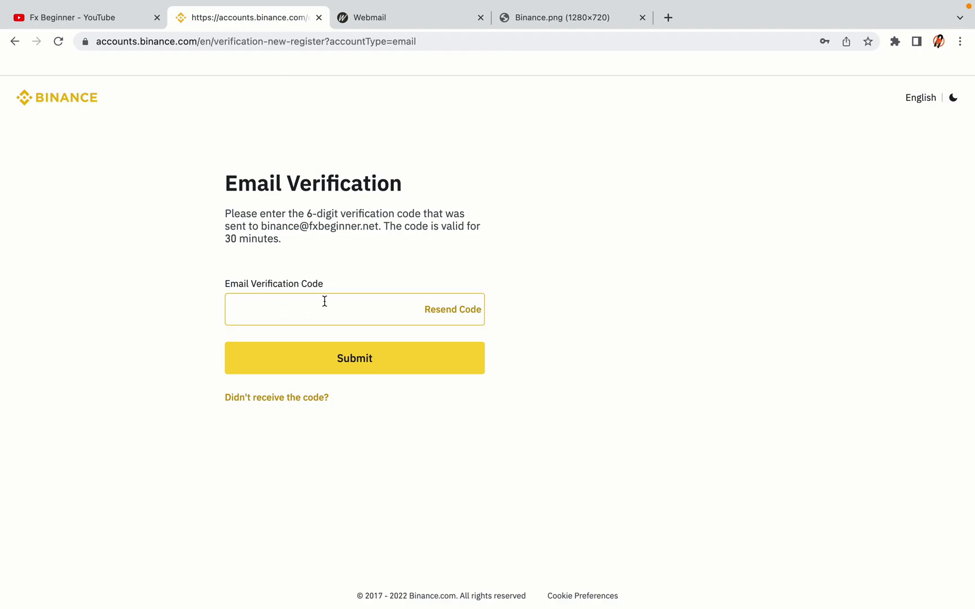
key(super+v)
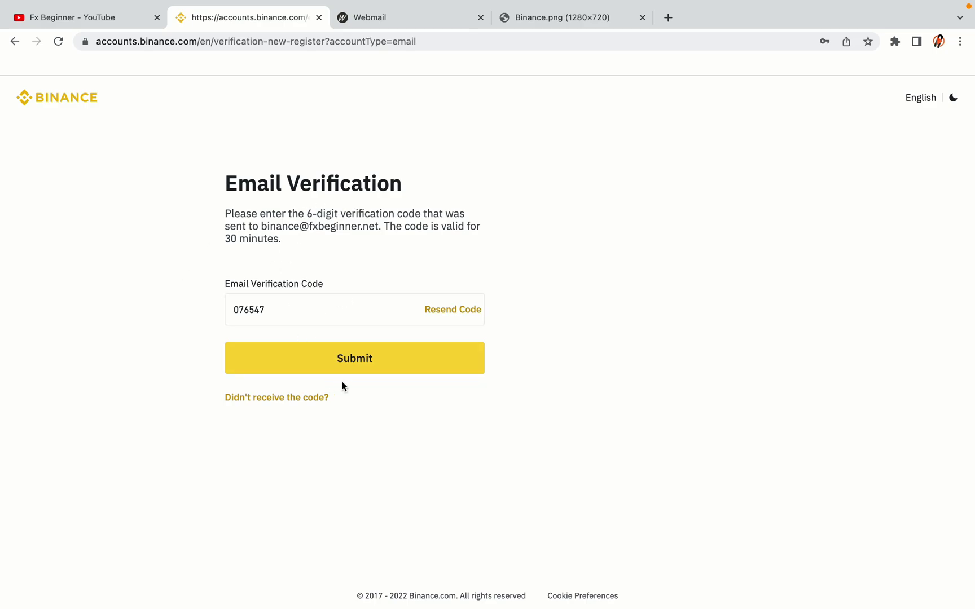
click(450, 371)
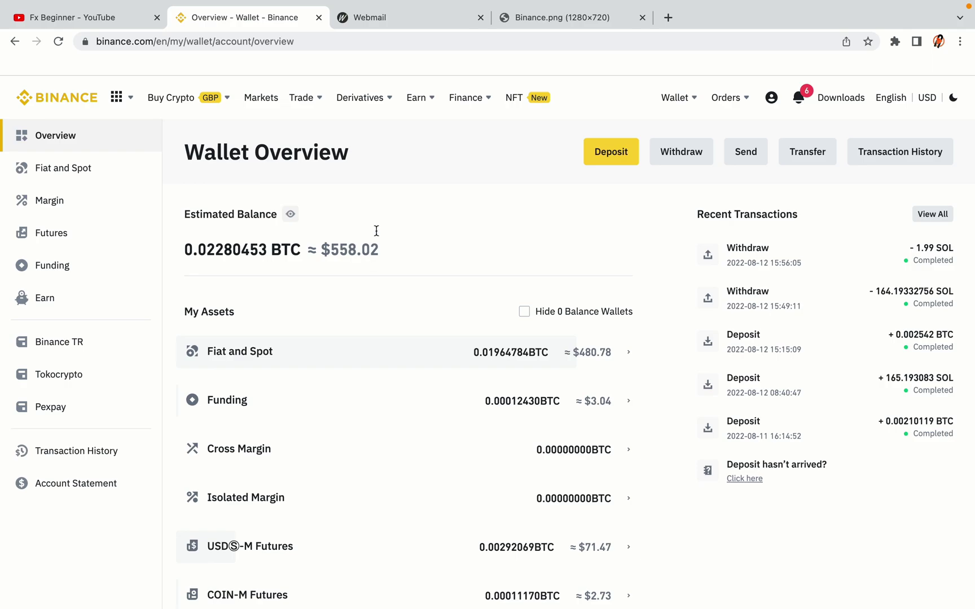
Check the balances and assets in the wallet overview and open the Spot trading page
scroll(599, 260, down, 3)
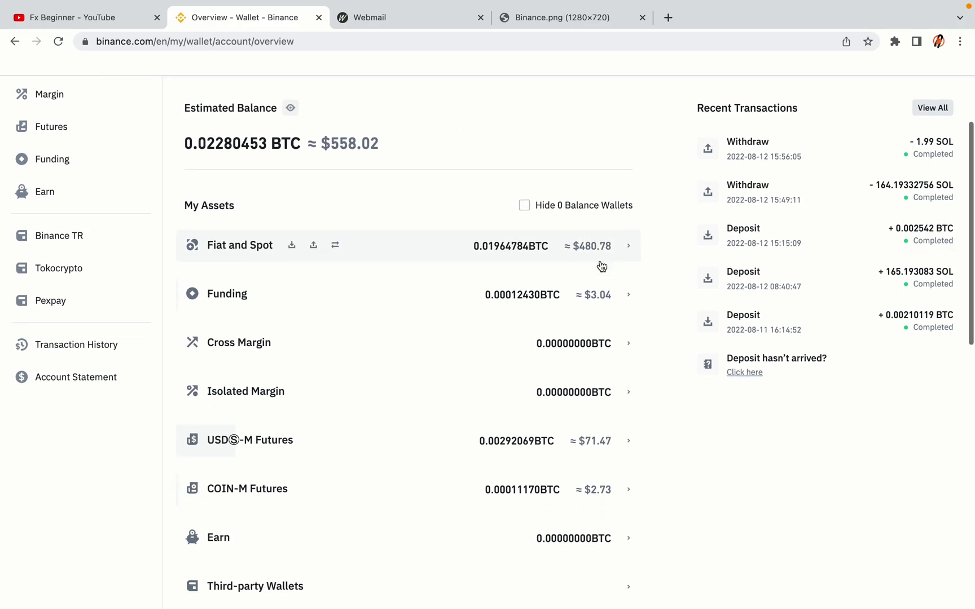
scroll(599, 259, down, 3)
scroll(599, 259, up, 6)
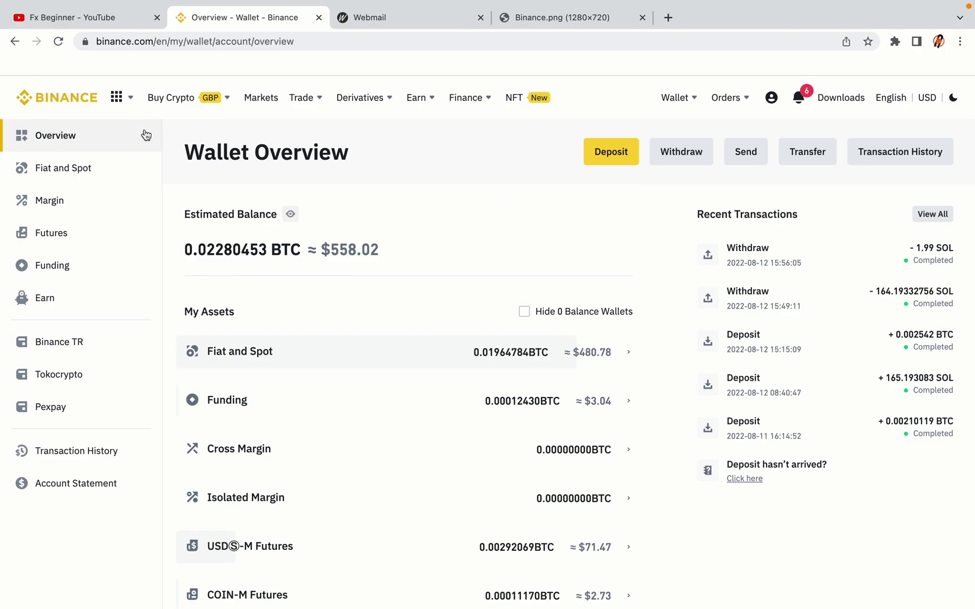
mouse_move(189, 100)
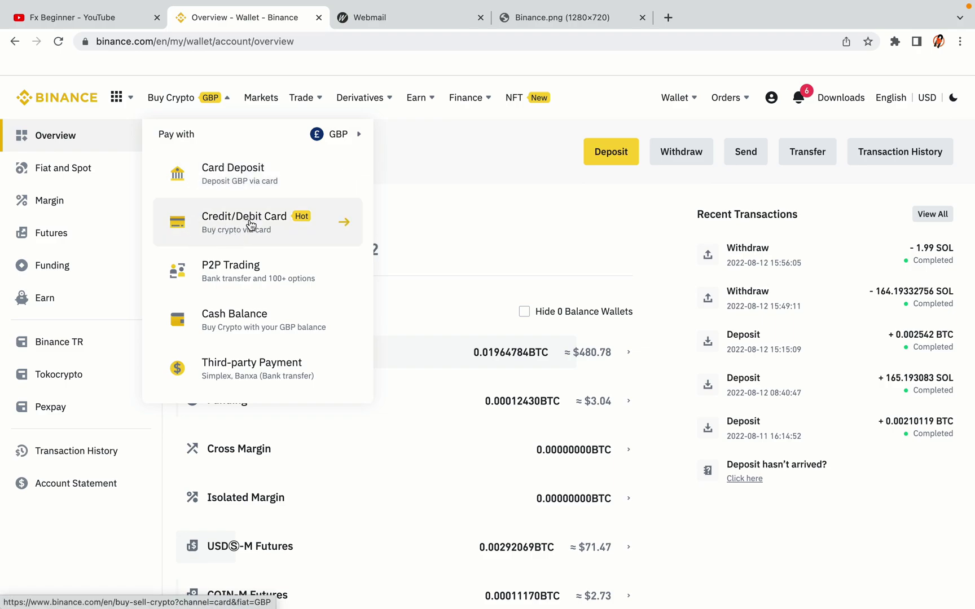
mouse_move(299, 99)
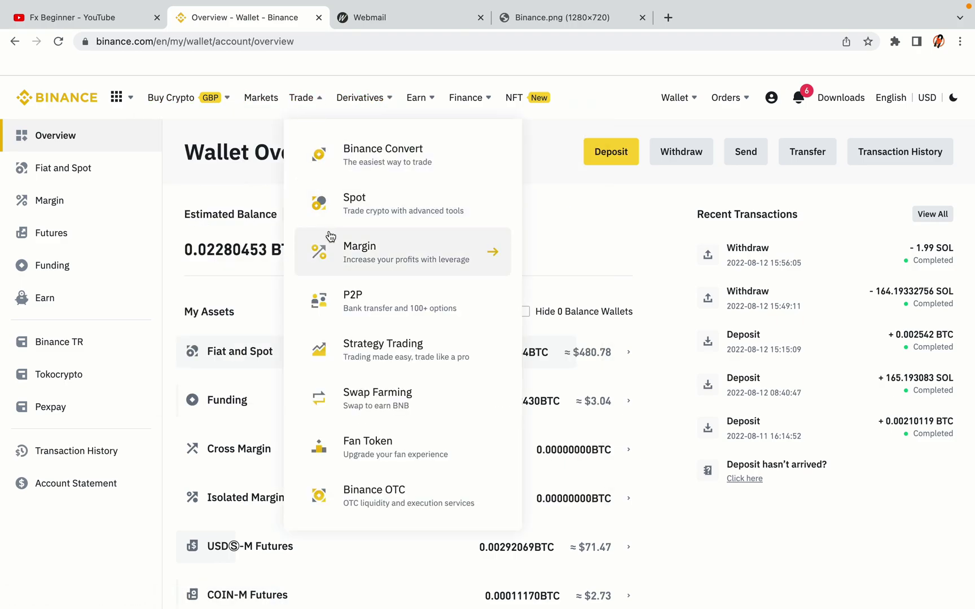
click(357, 216)
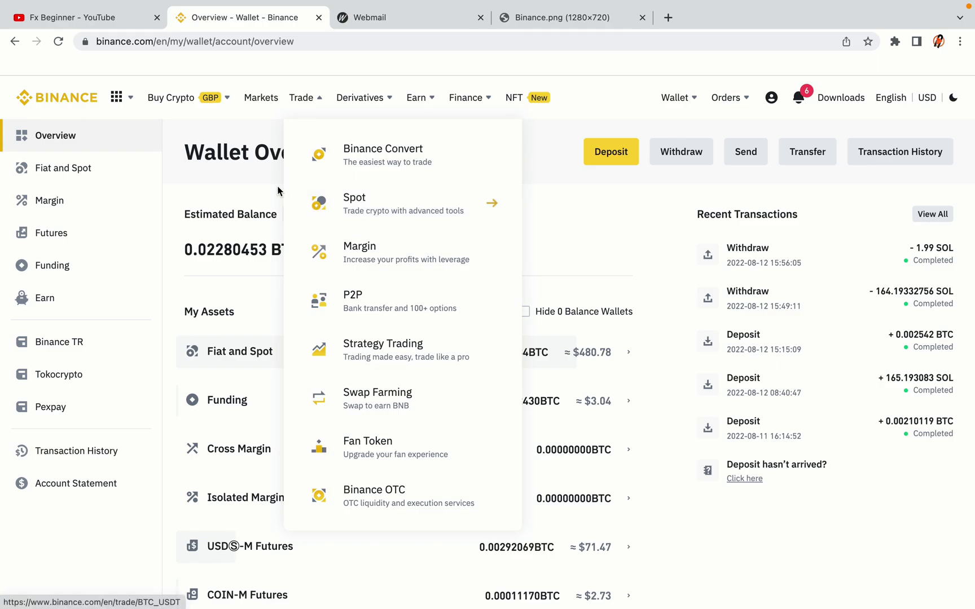